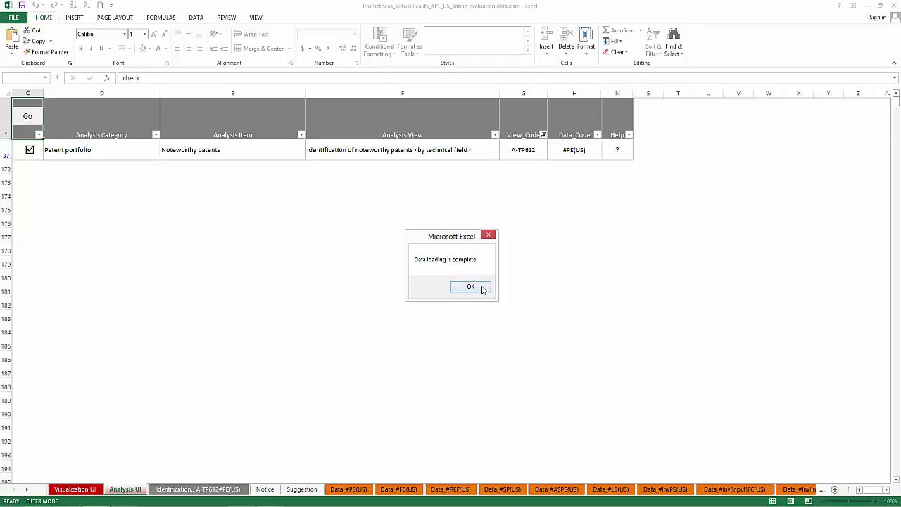
Add P14 Most Recent Litigation Year_input as columns in the A-TP612#PE(US) pivot table and narrow the sheet's columns B through L.
left_click(470, 286)
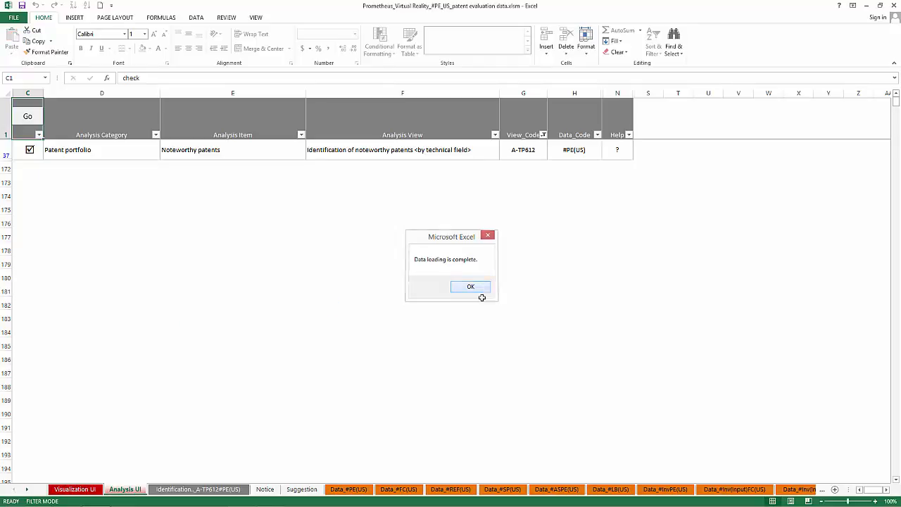
left_click(205, 493)
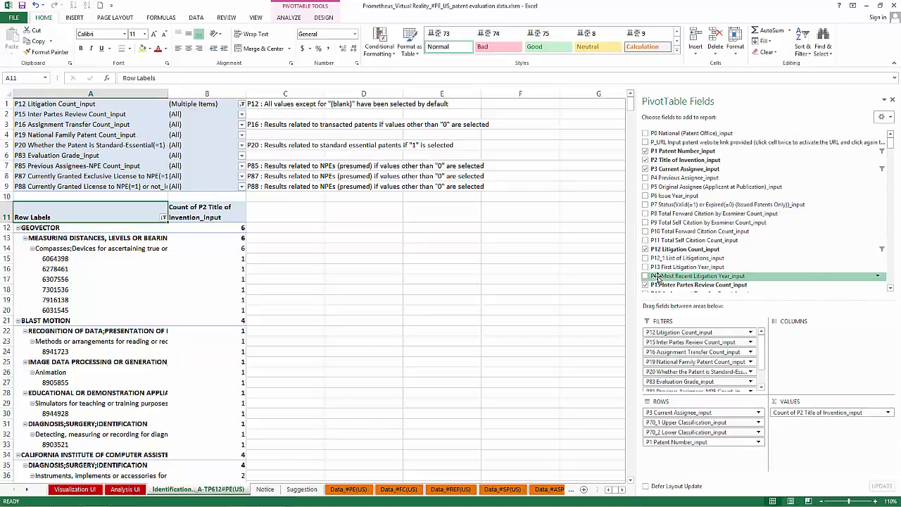
left_click_drag(657, 279, 828, 344)
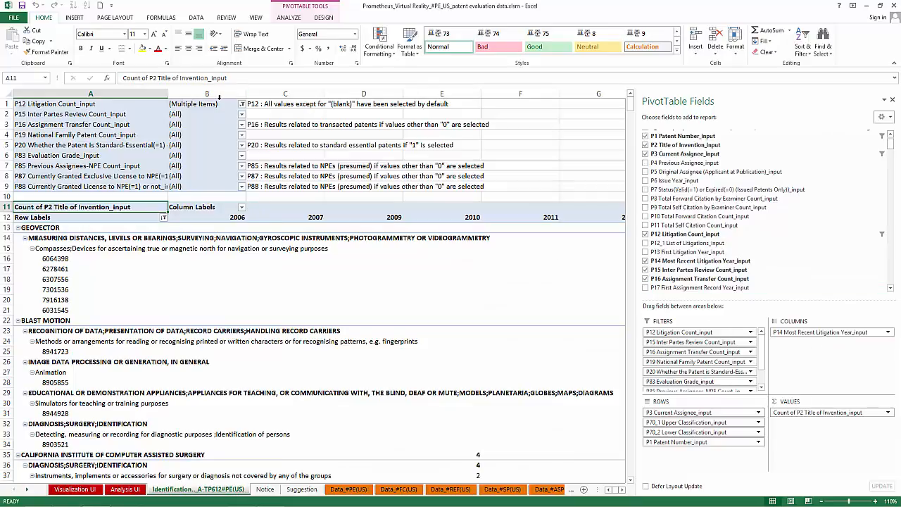
left_click_drag(219, 97, 445, 94)
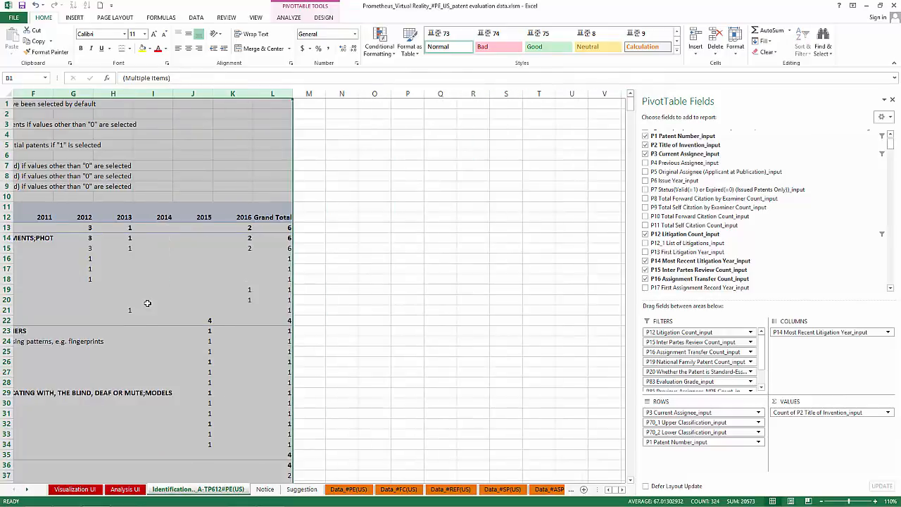
key("ctrl+Home")
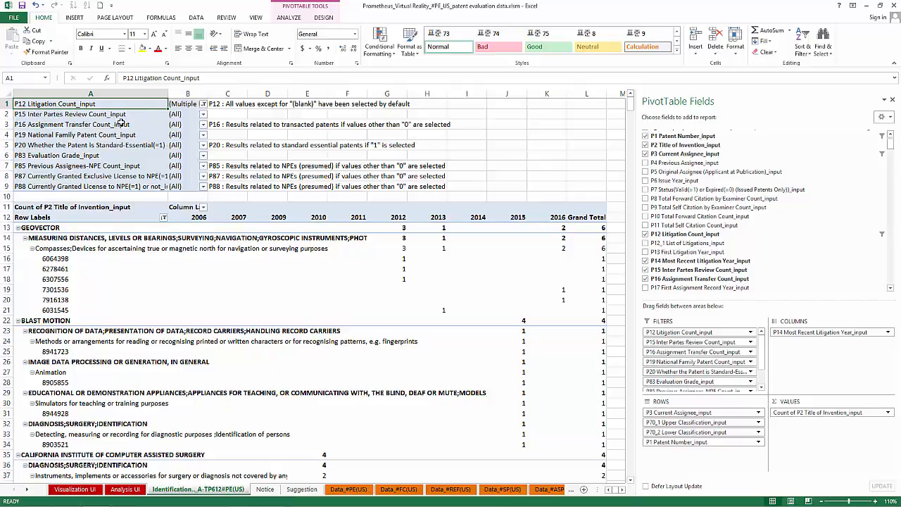
Filter the pivot table's P15 Inter Partes Review Count_input to the values 1 and 3, excluding blanks.
left_click(203, 114)
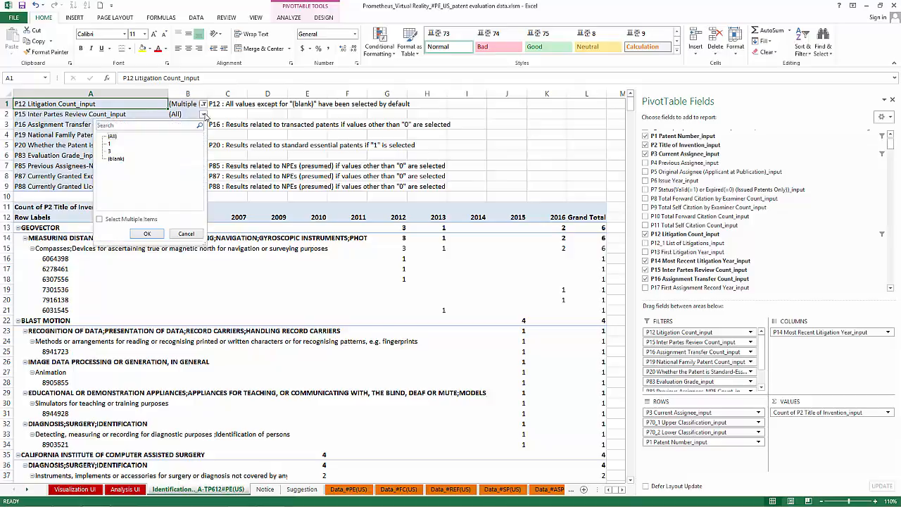
left_click(100, 219)
left_click(110, 158)
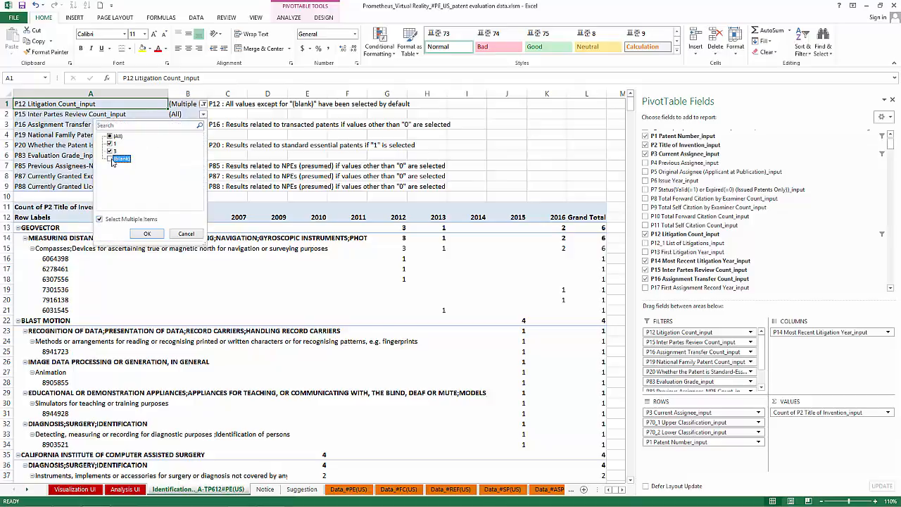
left_click(148, 234)
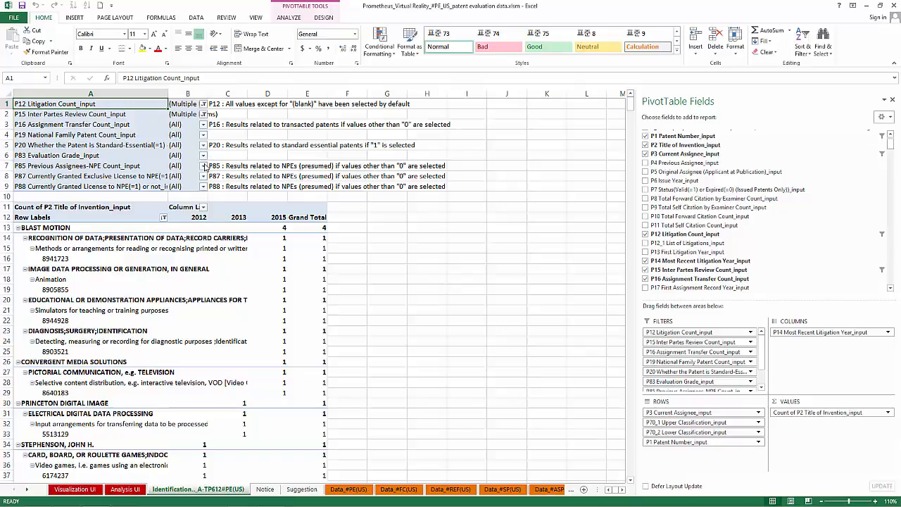
Filter the pivot table's P83 Evaluation Grade_input to the grades A-, A+, A0 and S only.
left_click(203, 155)
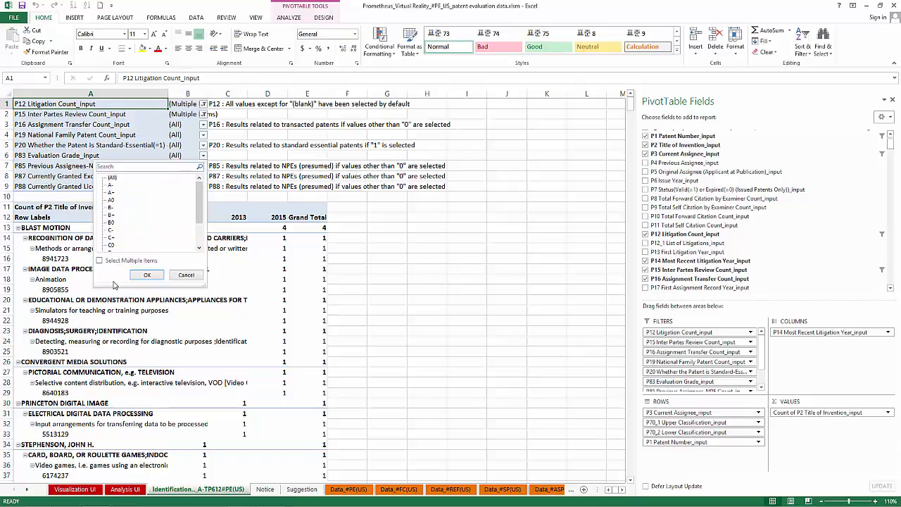
left_click(100, 260)
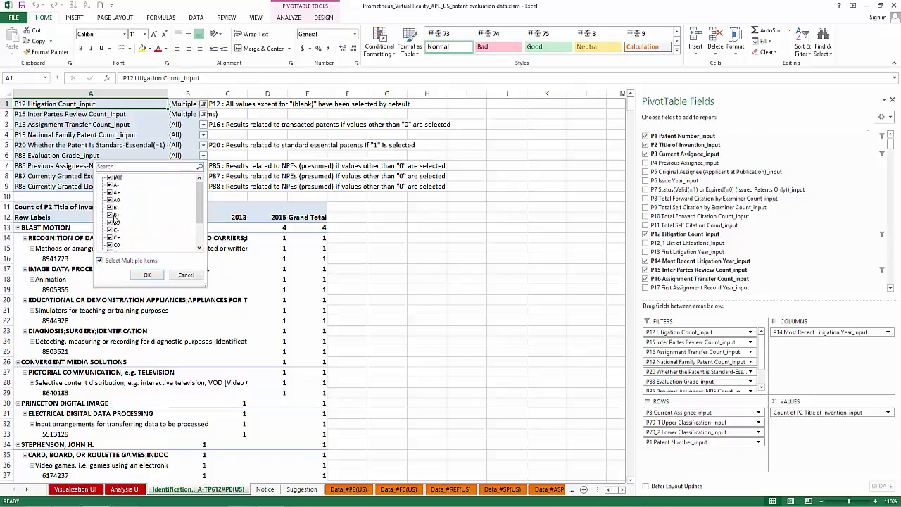
left_click(109, 177)
left_click(110, 184)
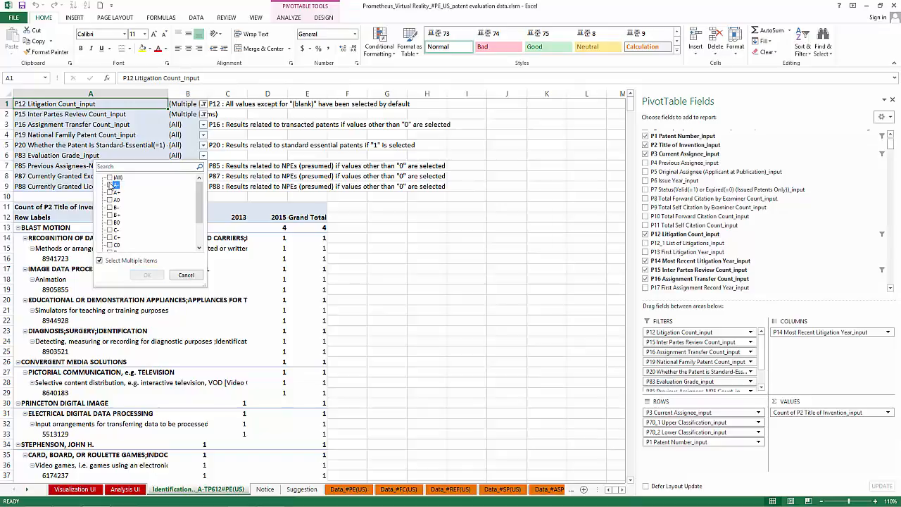
left_click(109, 192)
left_click(109, 200)
left_click_drag(202, 213, 202, 236)
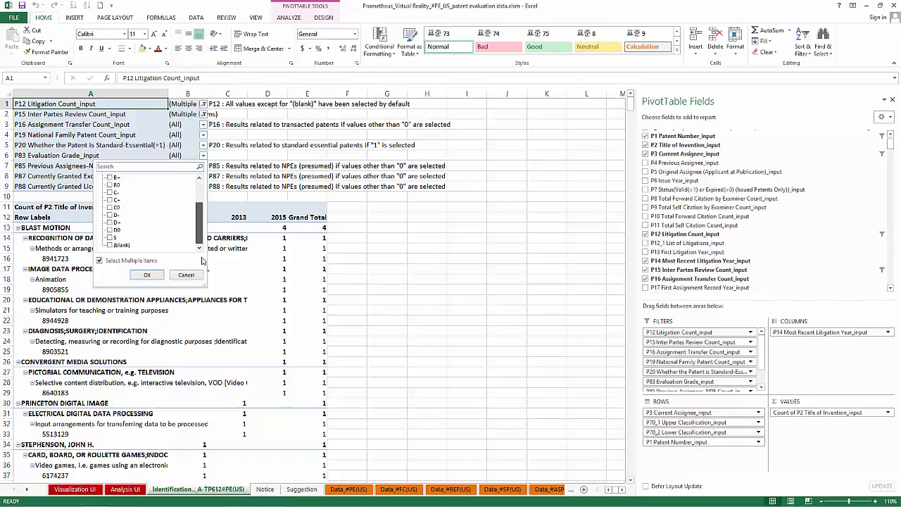
left_click(109, 238)
left_click(144, 274)
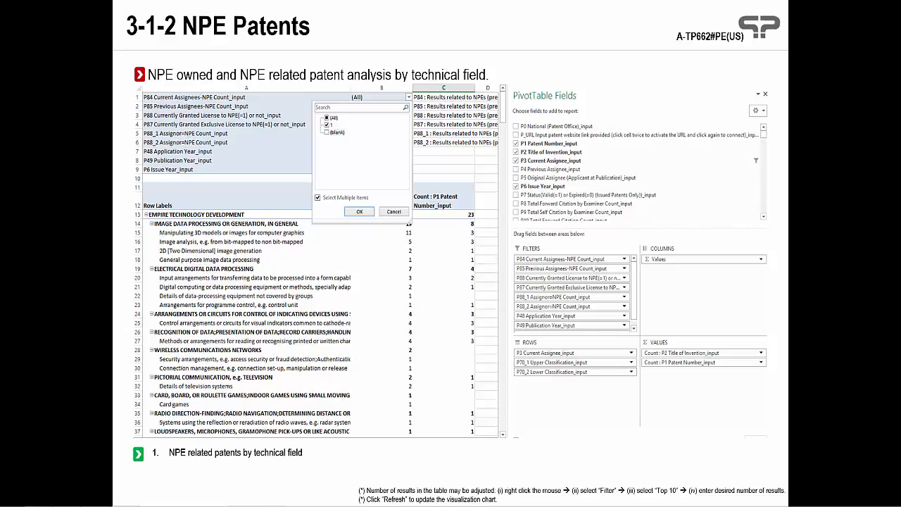
Switch back to the Excel workbook and filter the View_Code column on the Analysis UI sheet to A-TP662.
mouse_move(217, 495)
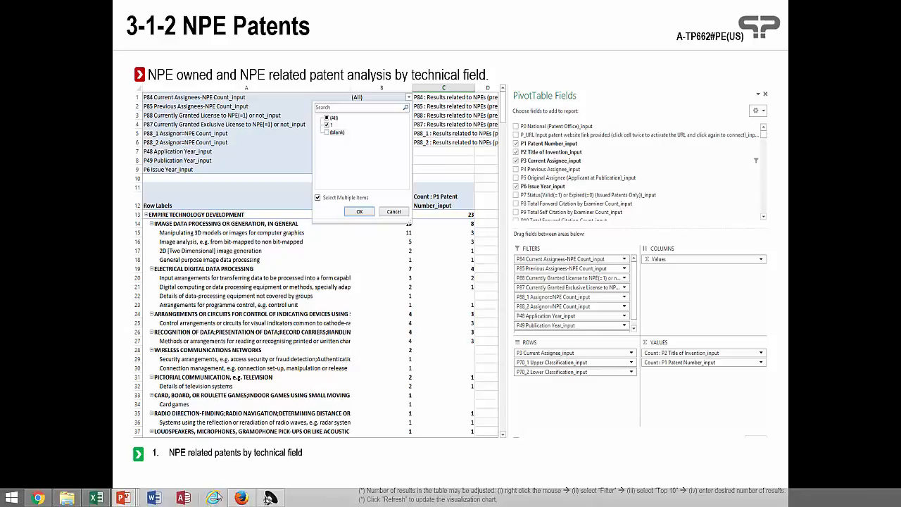
left_click(97, 497)
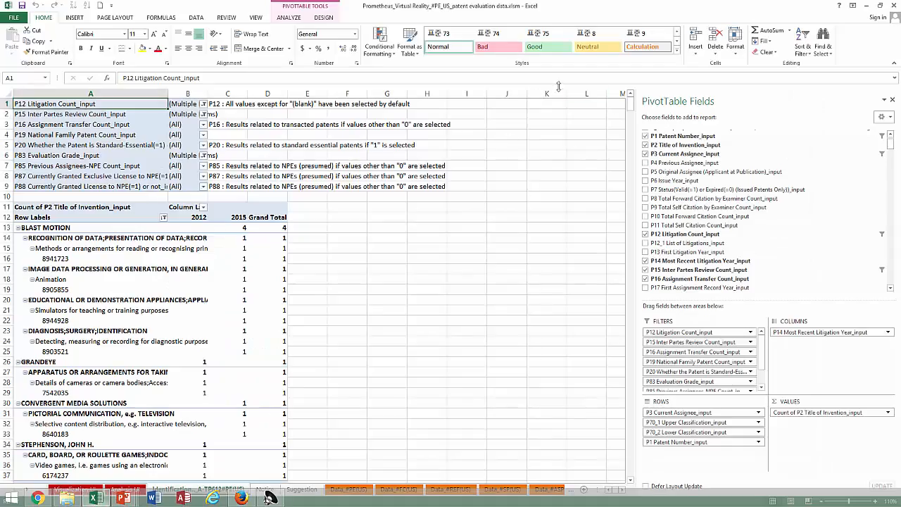
left_click(125, 488)
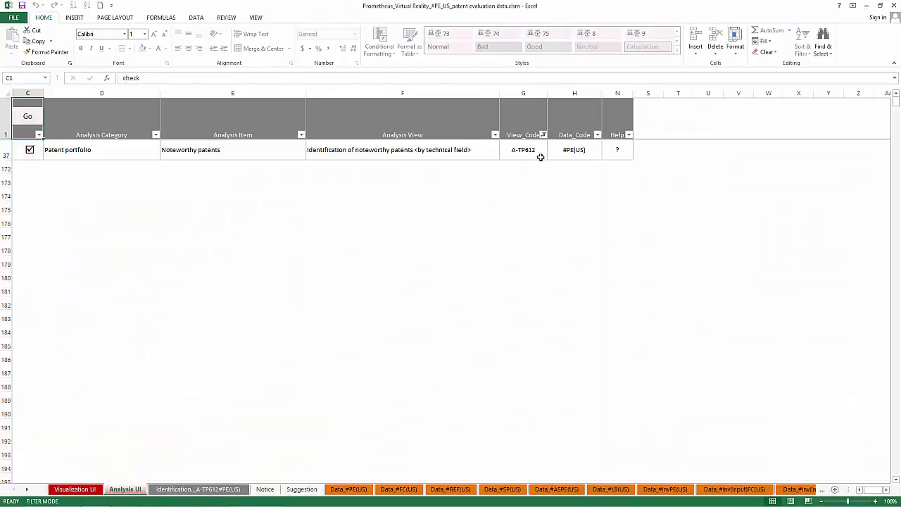
left_click(543, 134)
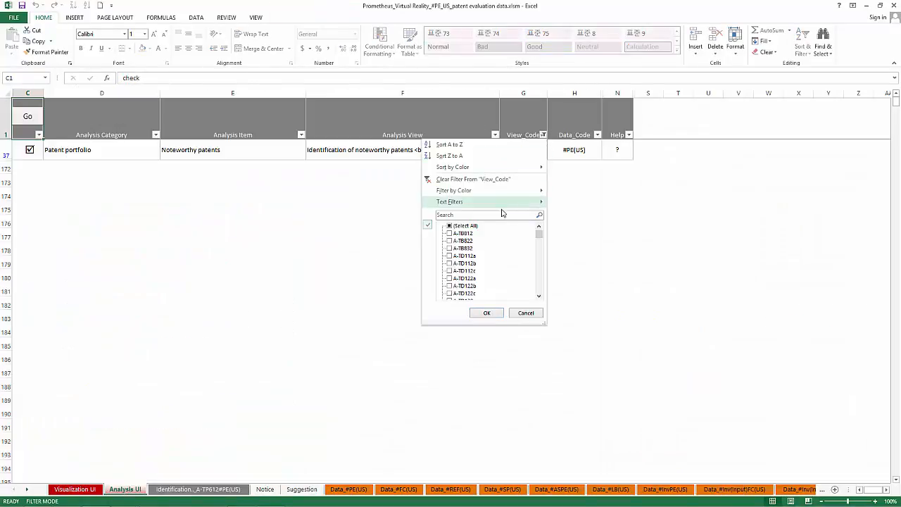
type("A-TP662")
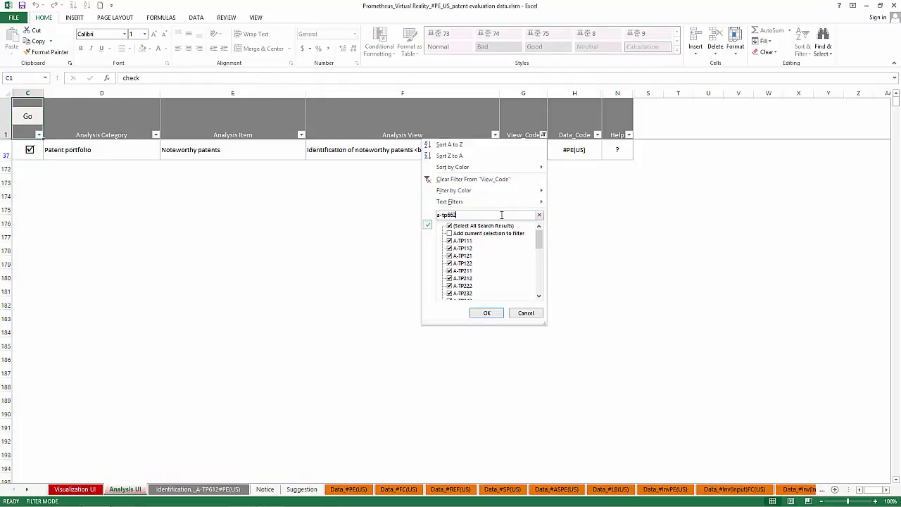
key("Return")
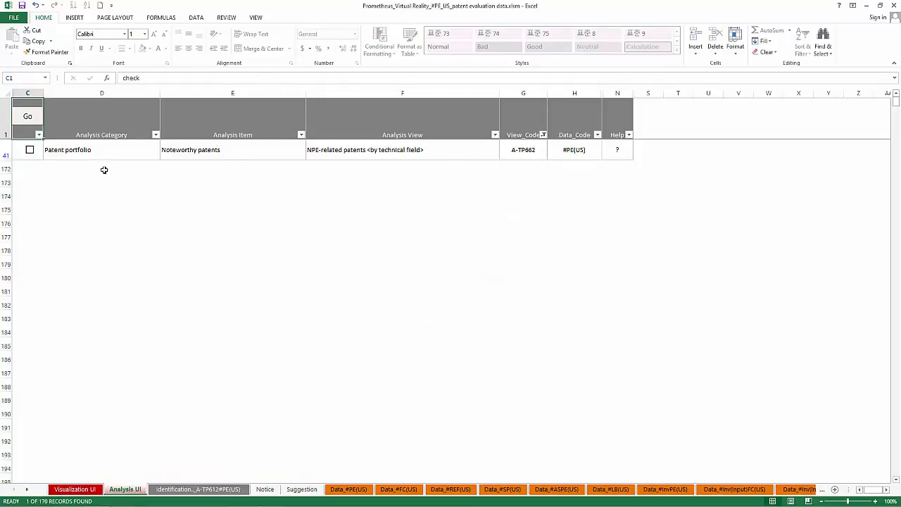
Load the data for the NPE-related patents by technical field analysis and open its A-TP662#PE(US) sheet.
left_click(28, 151)
left_click(29, 117)
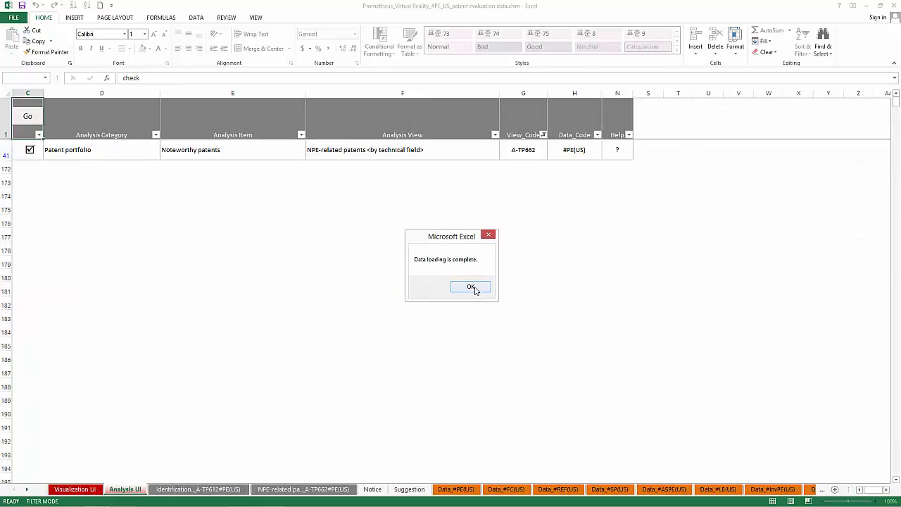
left_click(470, 287)
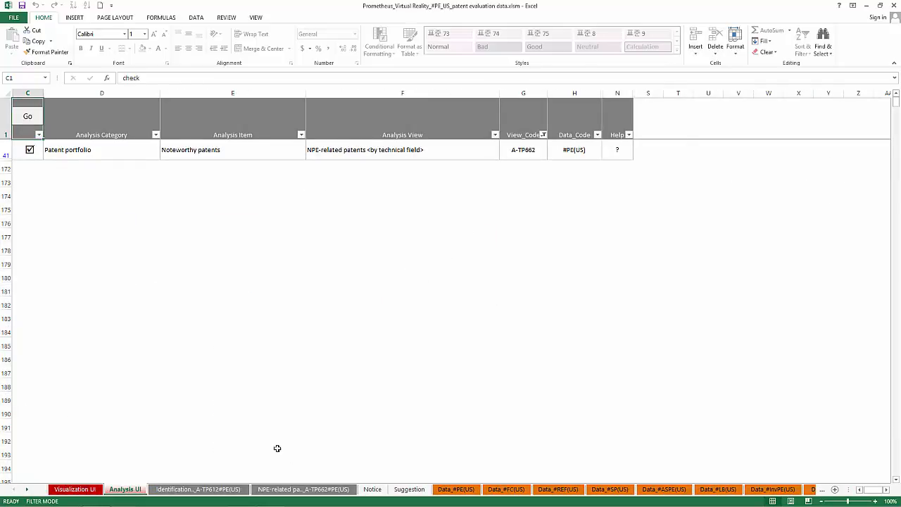
left_click(328, 490)
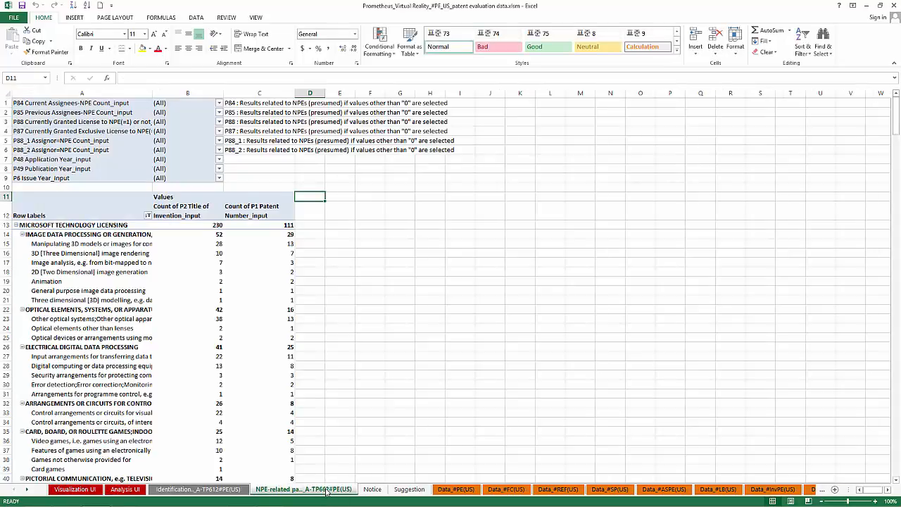
Filter the pivot table's row labels by P3 Current Assignee_input to show only INTELLECTUAL VENTURES.
left_click(67, 305)
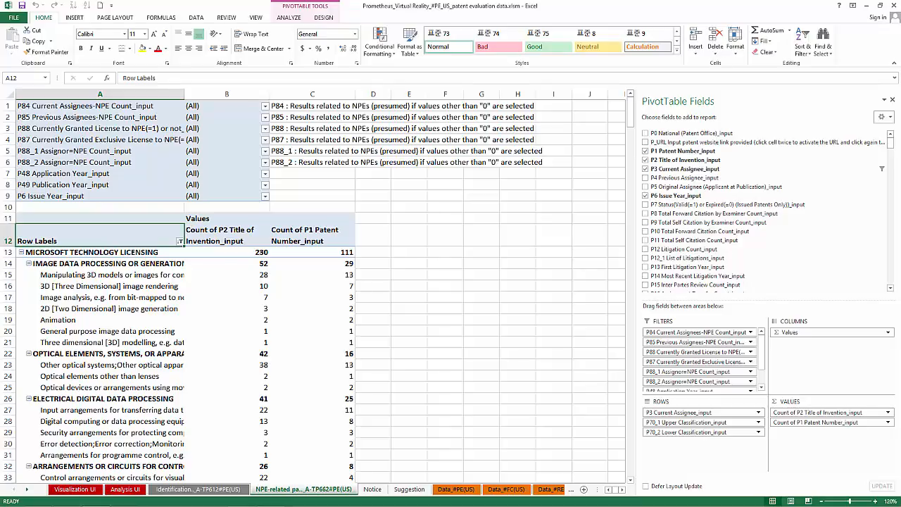
left_click(180, 254)
left_click(180, 241)
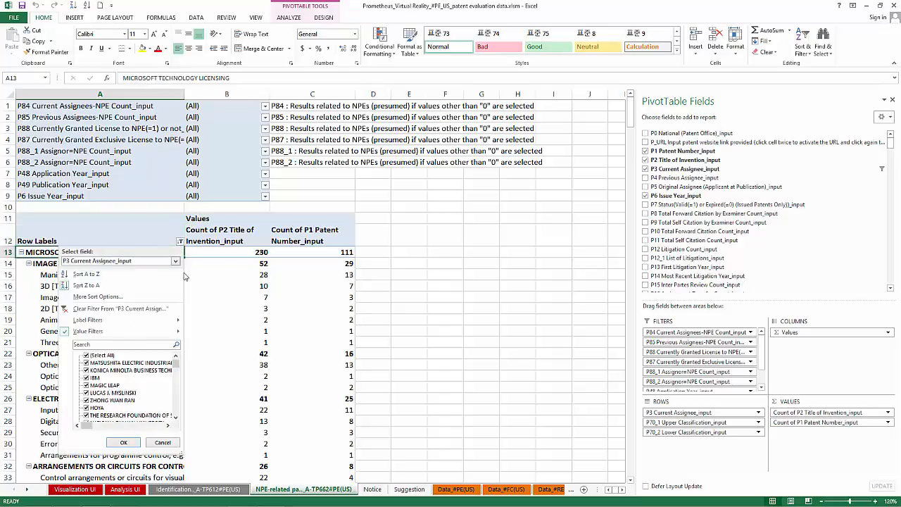
left_click(111, 344)
type("intellectua")
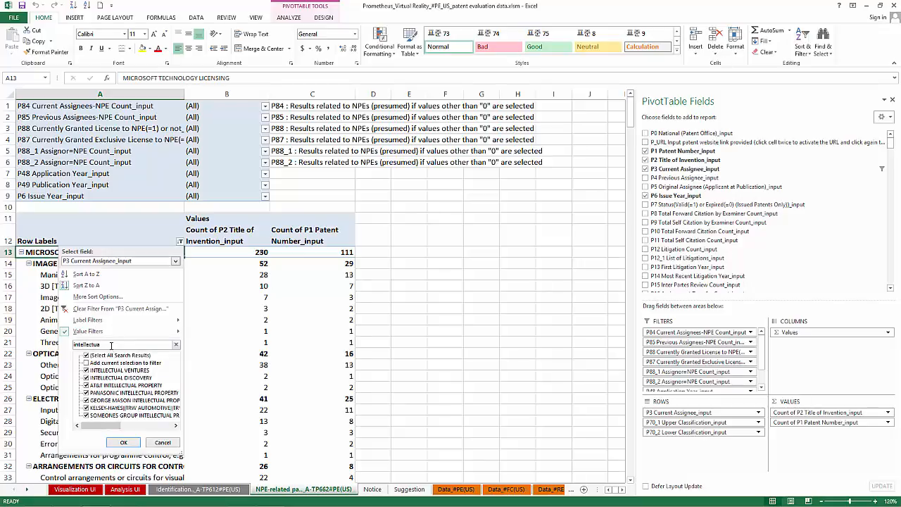
left_click(124, 442)
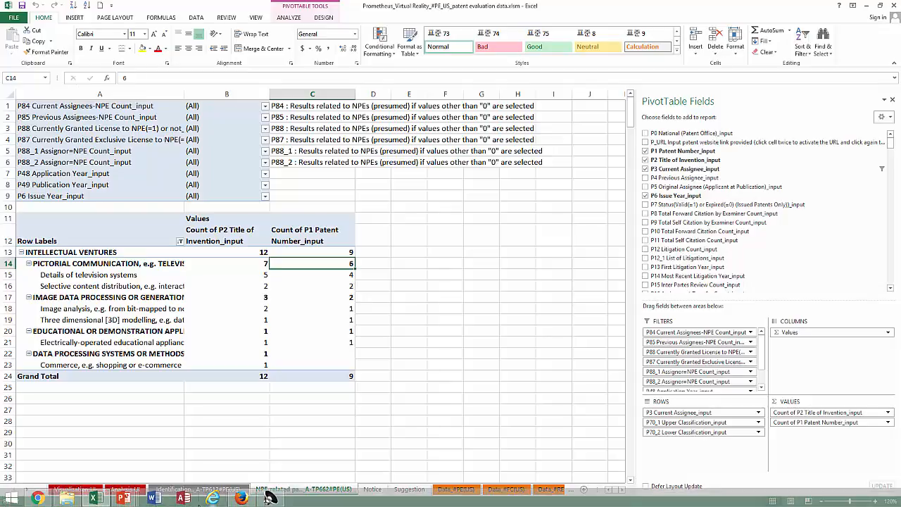
Extract the patent records behind the pictorial communication count of P1 Patent Number_input and activate the first record's URL as a link.
mouse_move(348, 262)
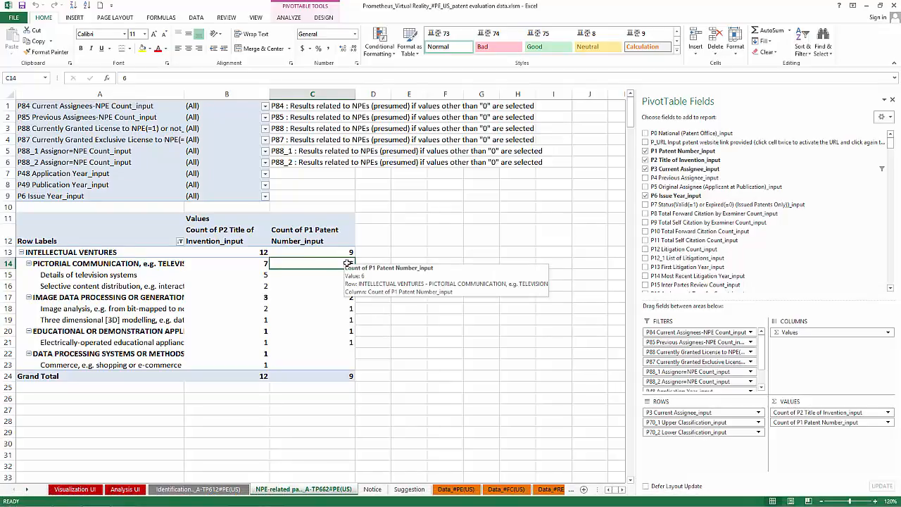
double_click(347, 262)
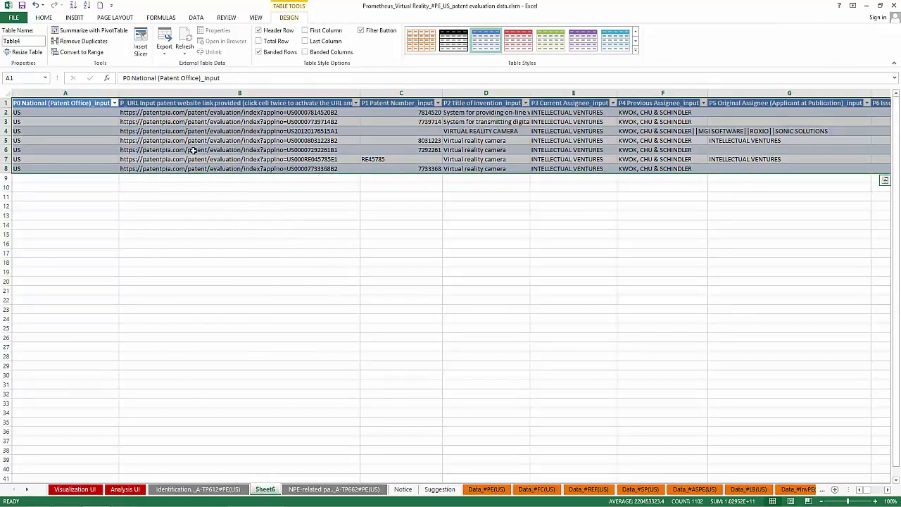
left_click(200, 113)
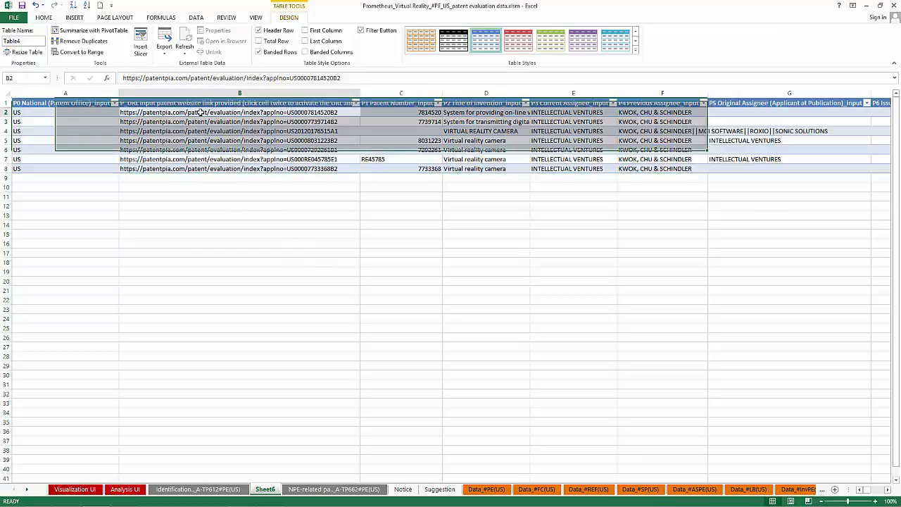
key("Down")
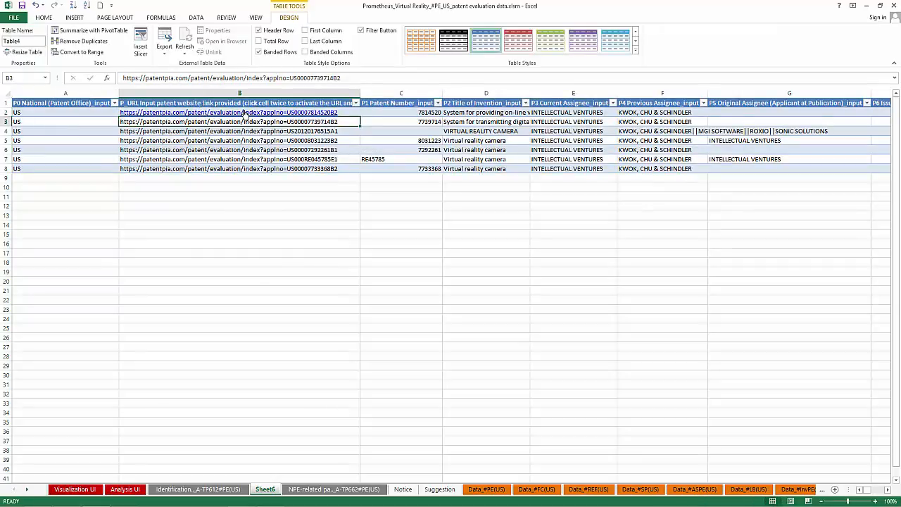
Open the web page of patent 7814520 and view its forward citation evaluation and NPE information.
left_click(244, 113)
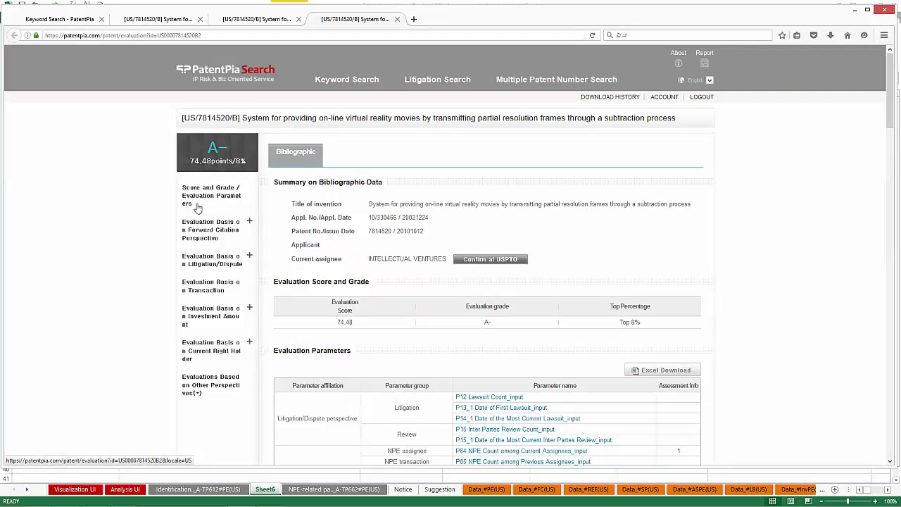
left_click(218, 232)
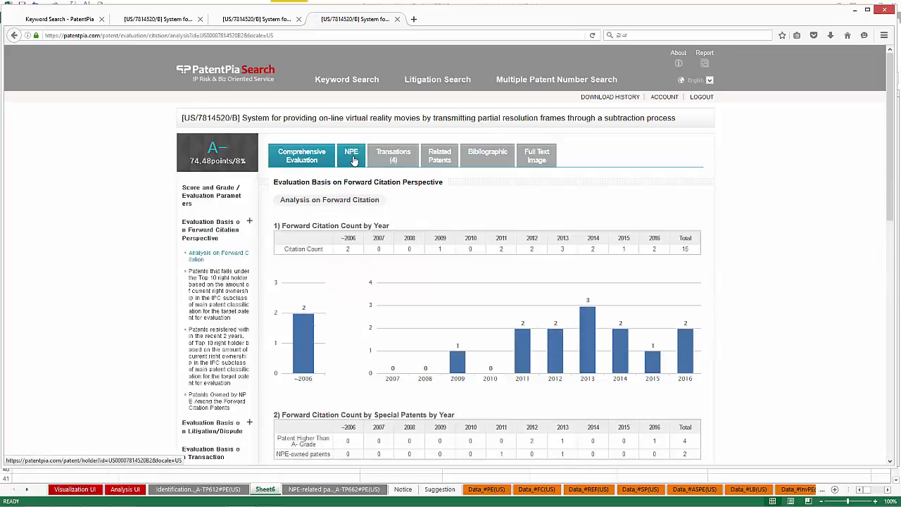
left_click(354, 163)
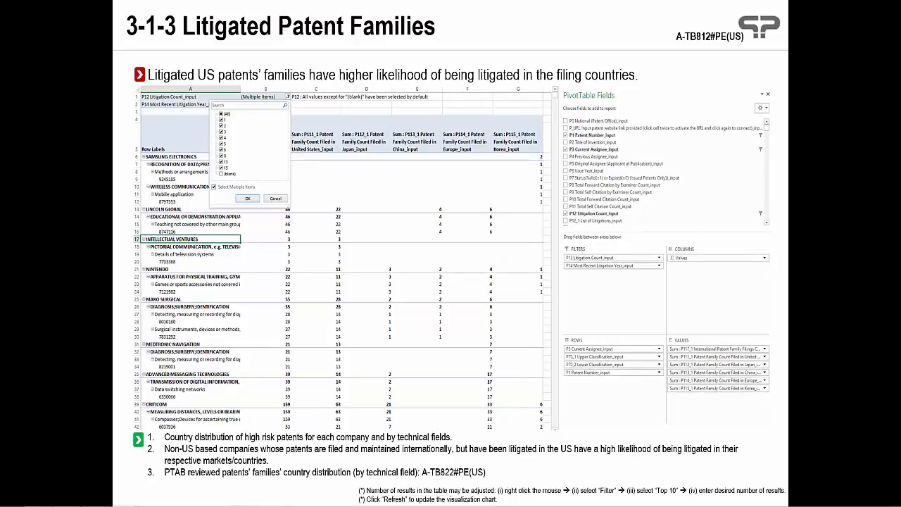
Switch to the Excel workbook and filter the Analysis UI sheet's View_Code column to A-TB812.
mouse_move(98, 501)
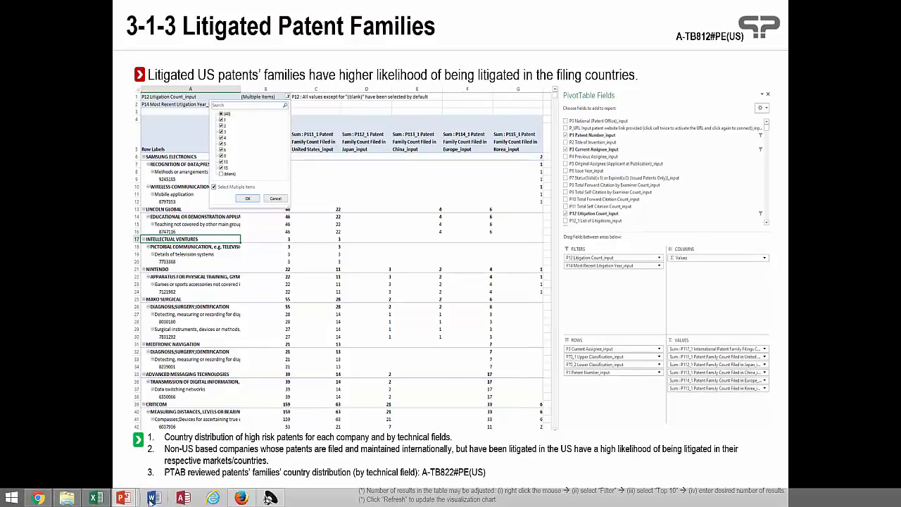
left_click(97, 501)
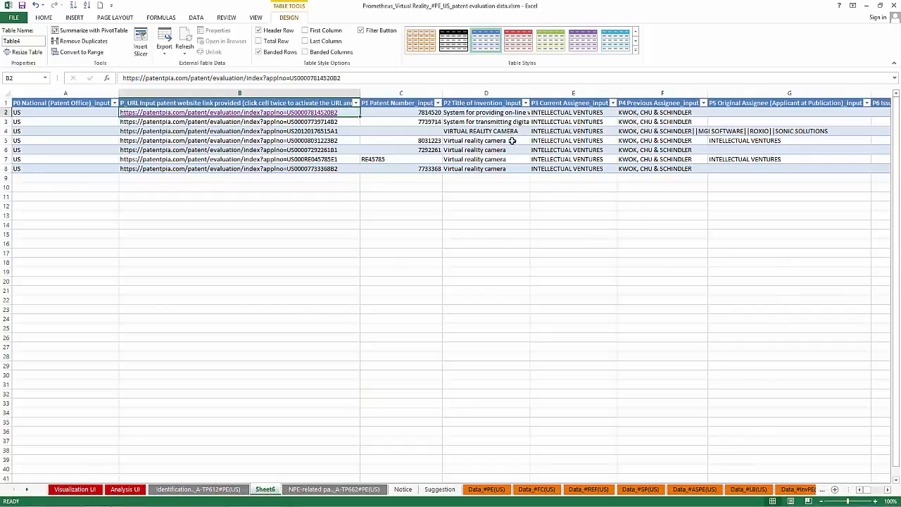
left_click(130, 490)
left_click(542, 135)
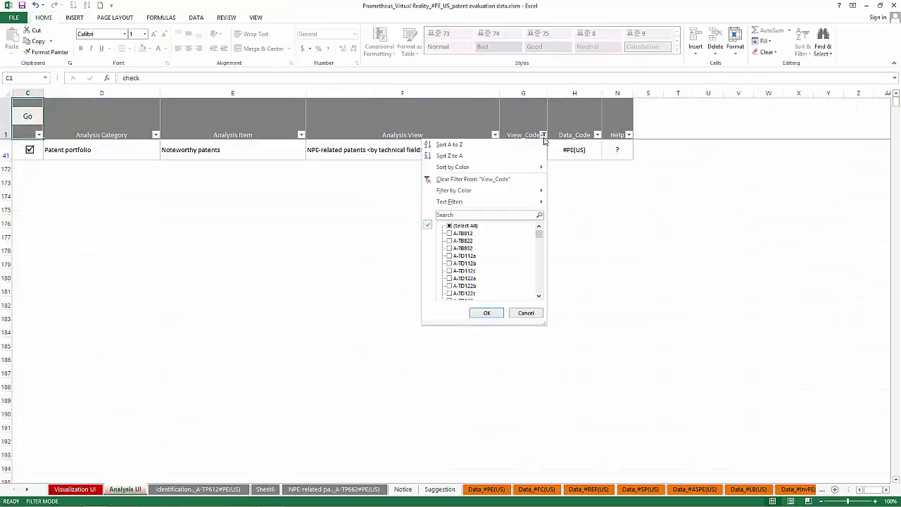
left_click(469, 214)
type("A-TB812")
key("Return")
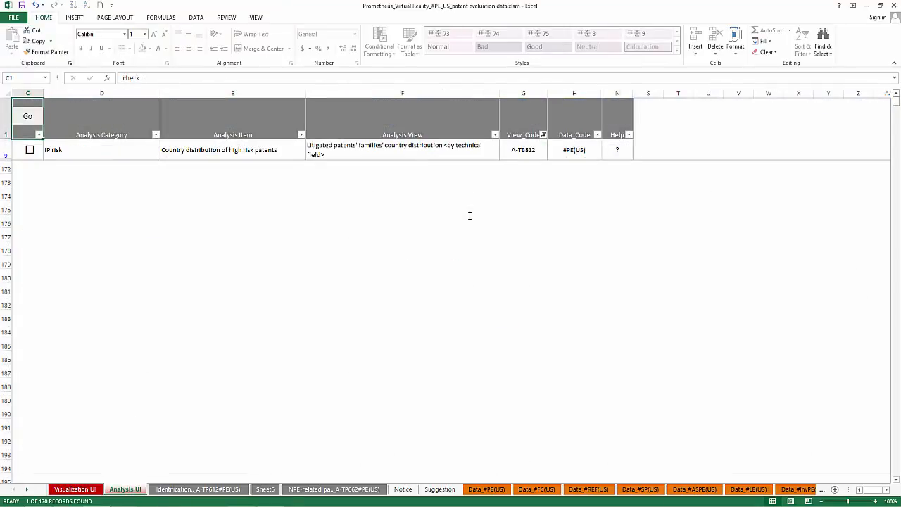
Load the data for the litigated patents' families' country distribution analysis and show the pivot table fields on its A-TB812#PE(US) sheet.
left_click(30, 149)
left_click(28, 119)
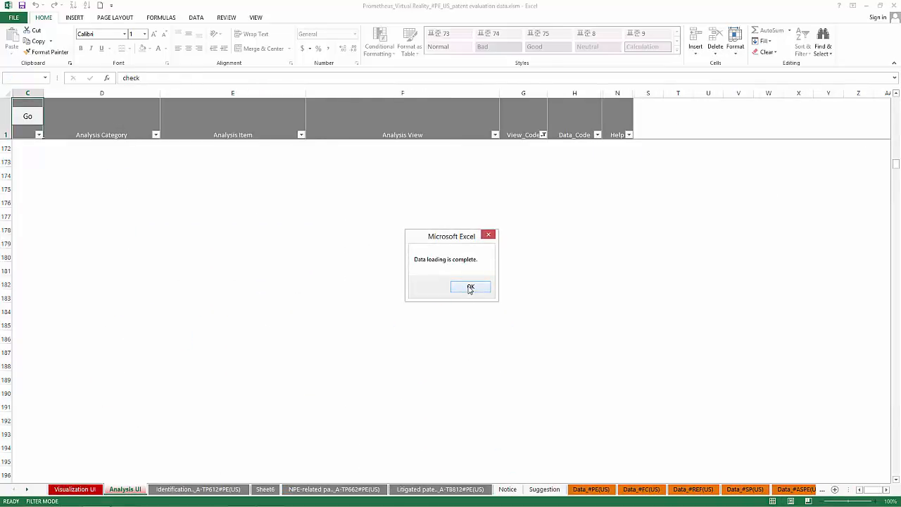
left_click(470, 287)
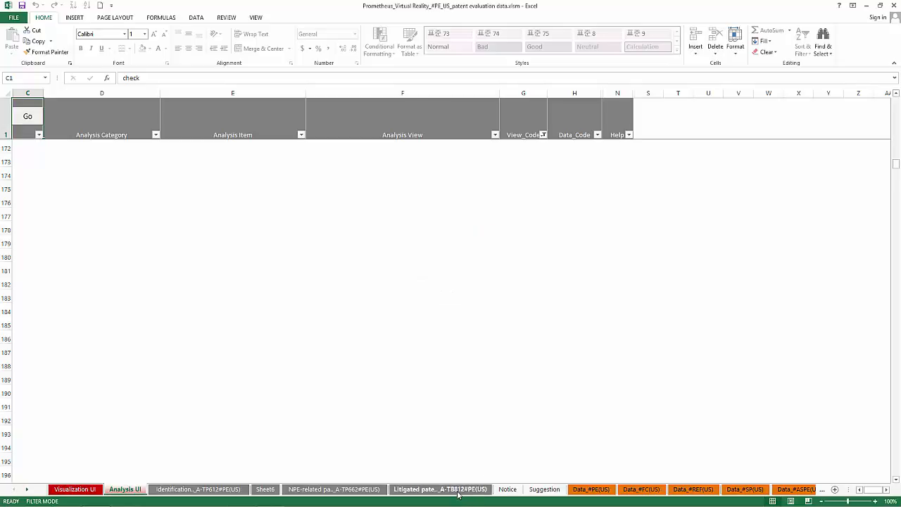
left_click(459, 490)
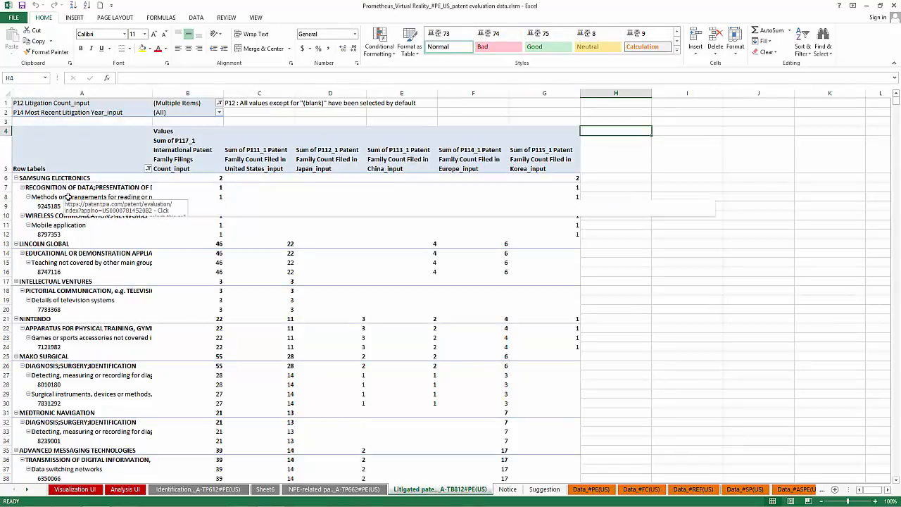
left_click(69, 157)
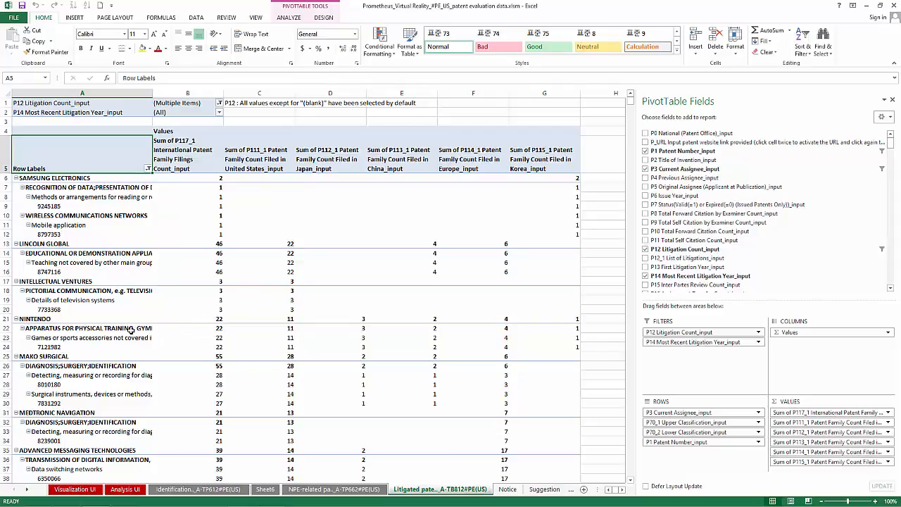
Extract the patent record behind NINTENDO's patent family count and activate the record's URL as a link.
mouse_move(224, 328)
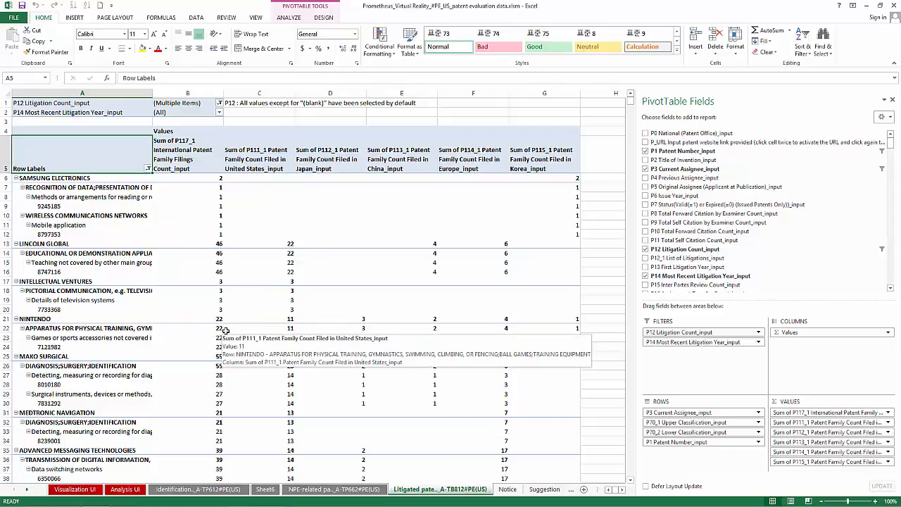
double_click(222, 321)
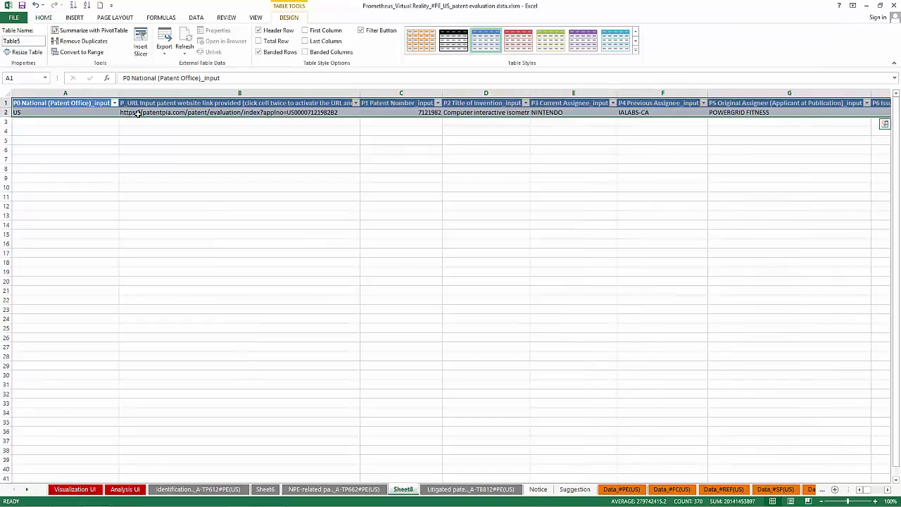
left_click(138, 113)
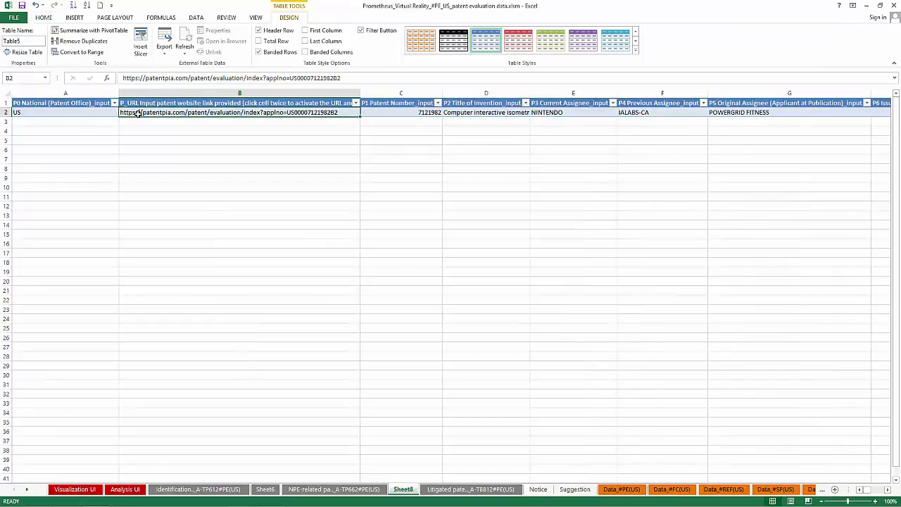
double_click(138, 113)
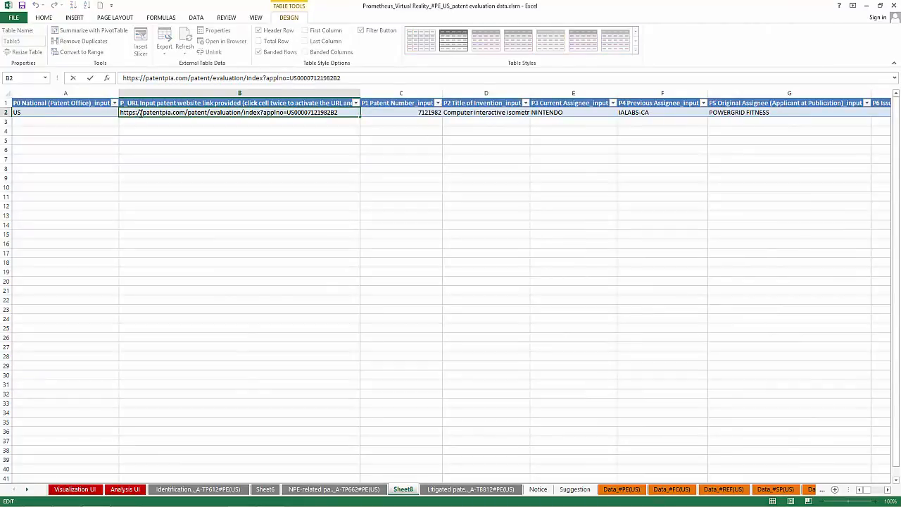
key("Return")
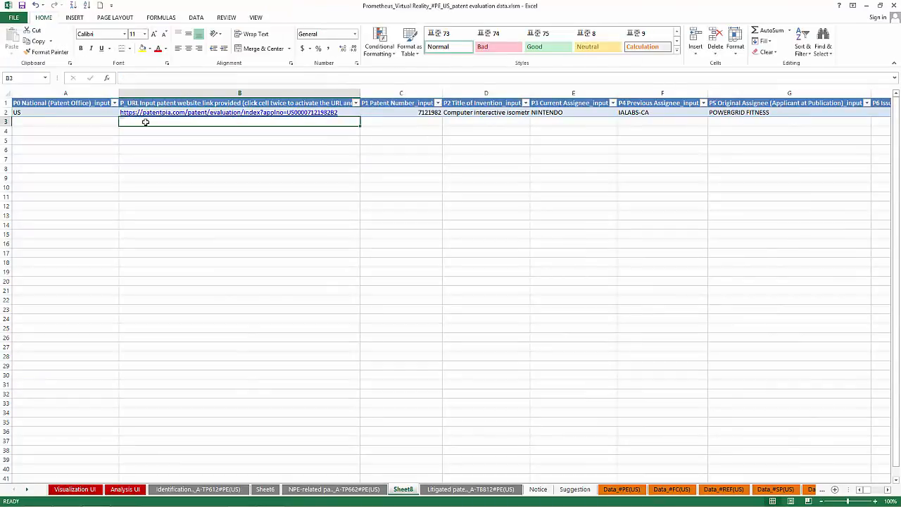
Open the web page of patent 7121982 and view its forward citation analysis and current right holder information.
left_click(149, 113)
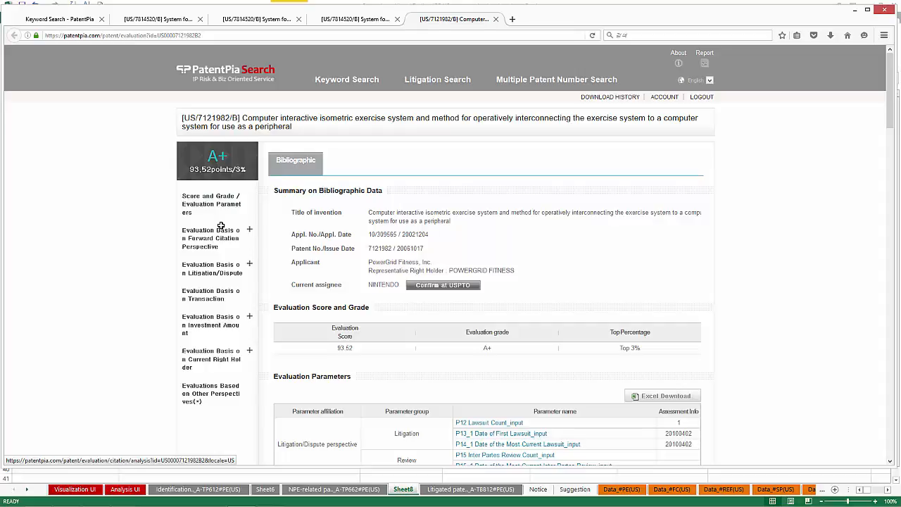
left_click(216, 242)
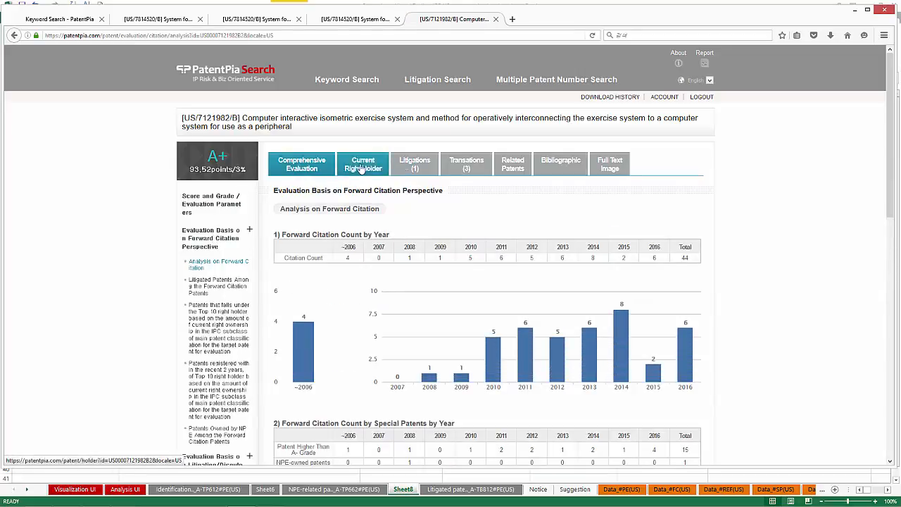
left_click(361, 167)
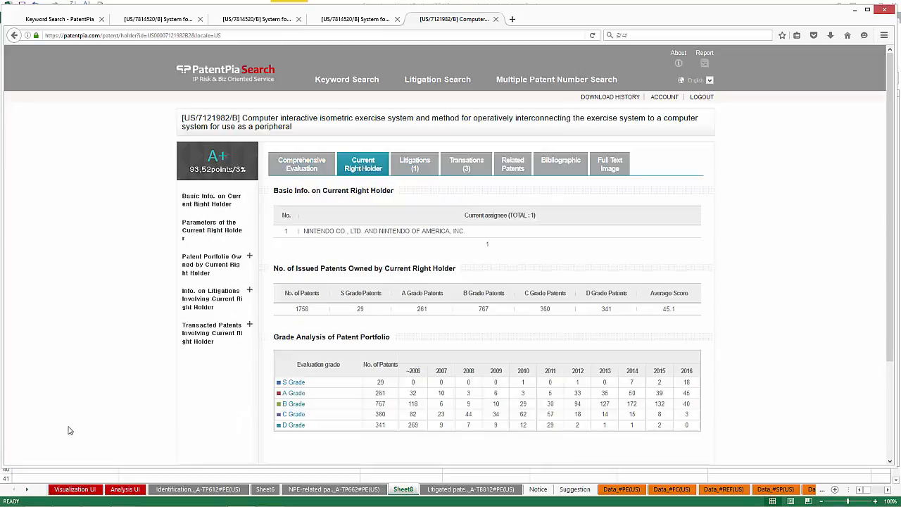